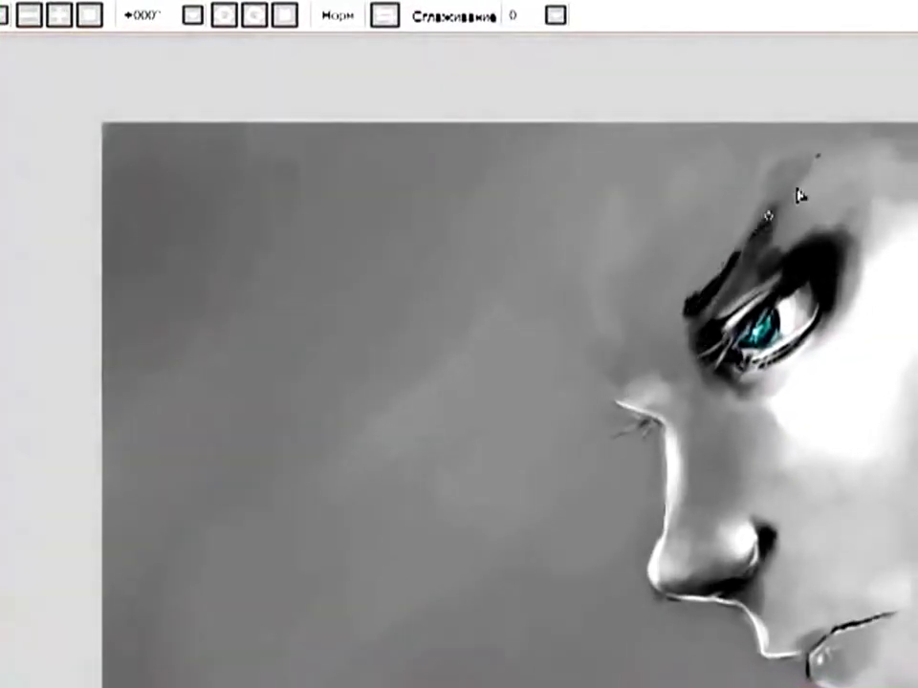
Try a dark eyebrow stroke above the teal eye, then undo it.
drag(765, 218, 812, 165)
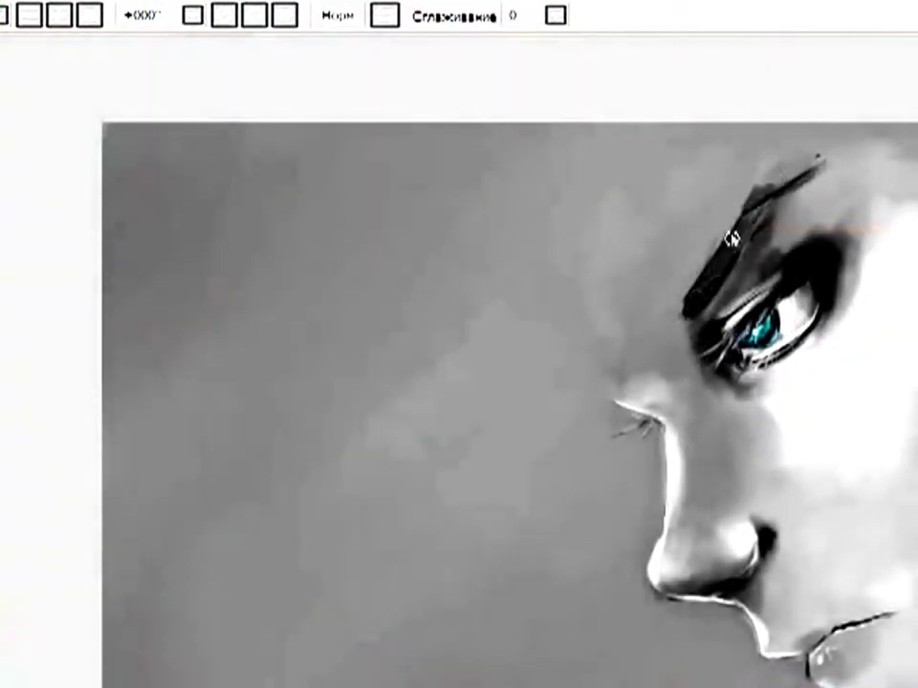
key(ctrl+z)
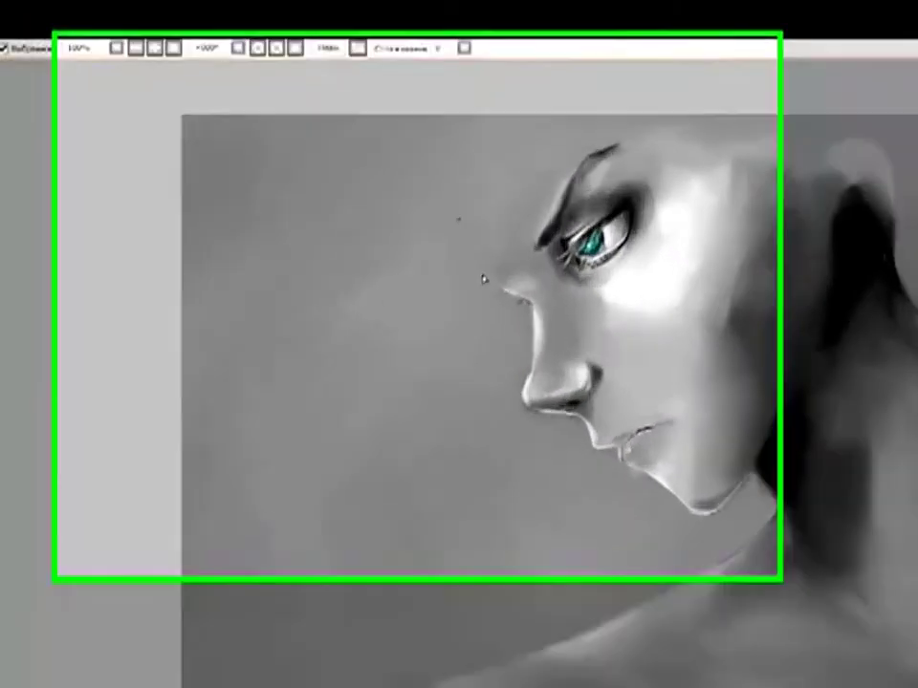
Paint a dark black hair strand sweeping across the brow toward the eye.
drag(494, 155, 588, 337)
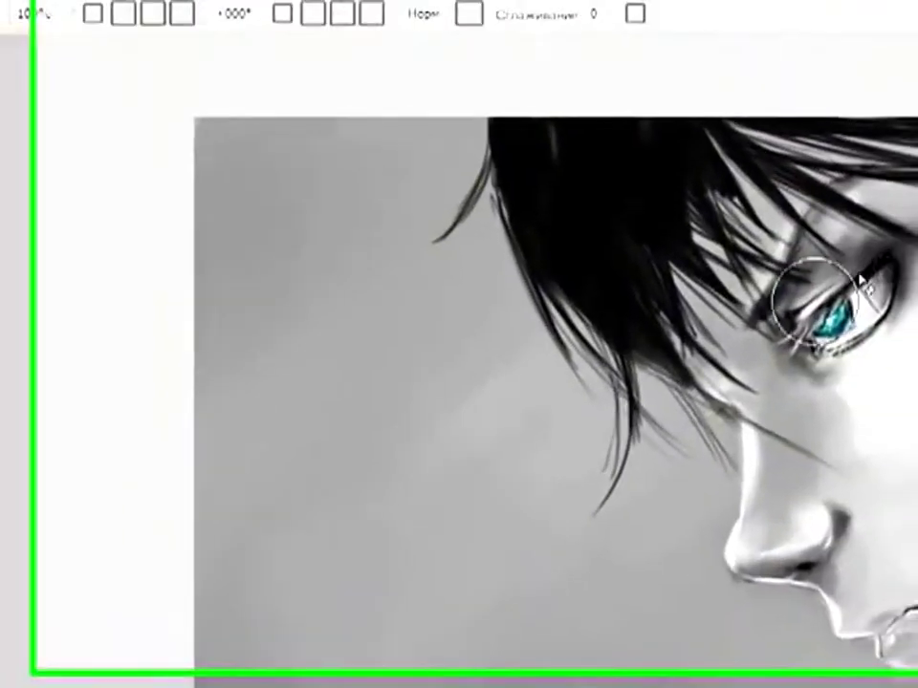
Brush a lighter grey highlight strand into the dark hair.
drag(603, 239, 642, 175)
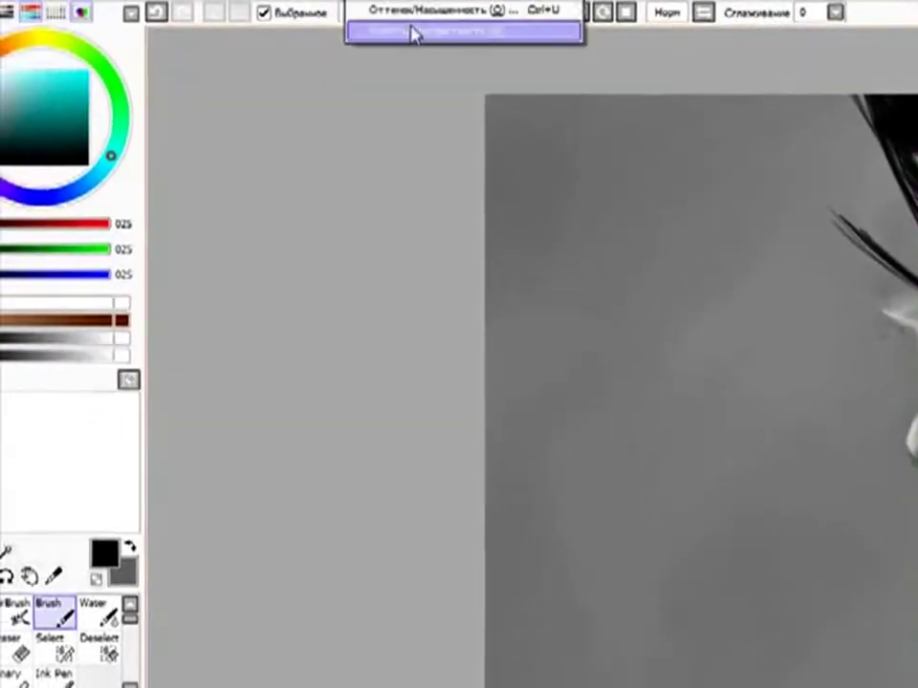
Apply a Brightness/Contrast adjustment with raised brightness and contrast.
click(416, 33)
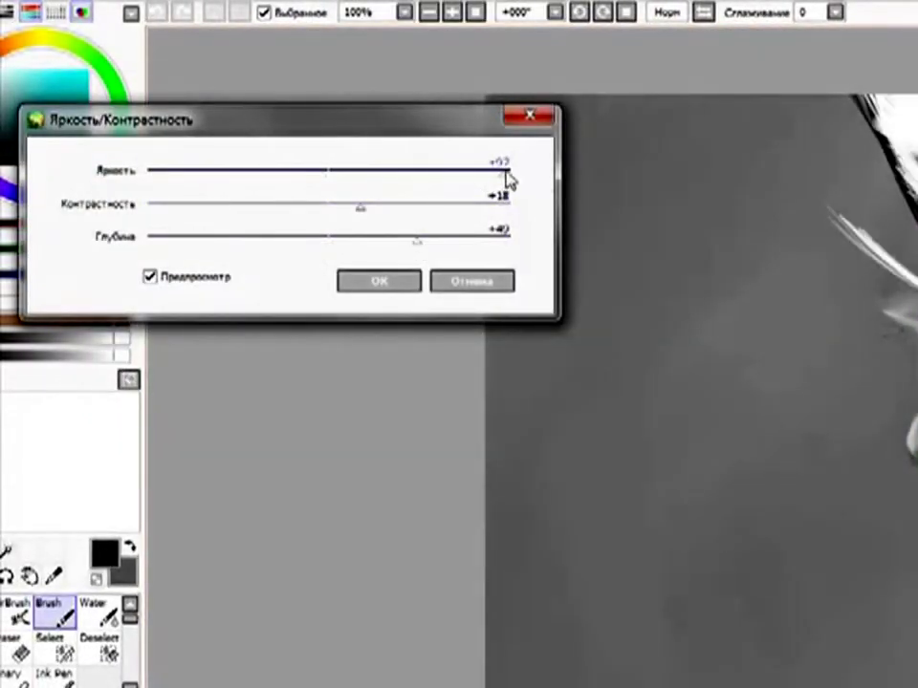
key(Return)
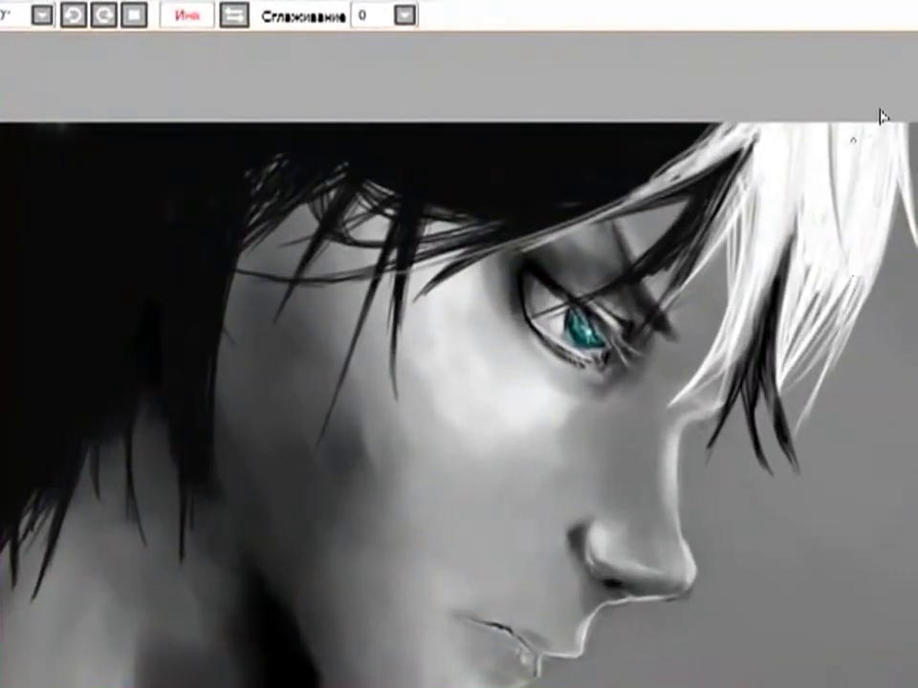
Mirror the canvas view horizontally and sign the painting in the lower background.
click(239, 21)
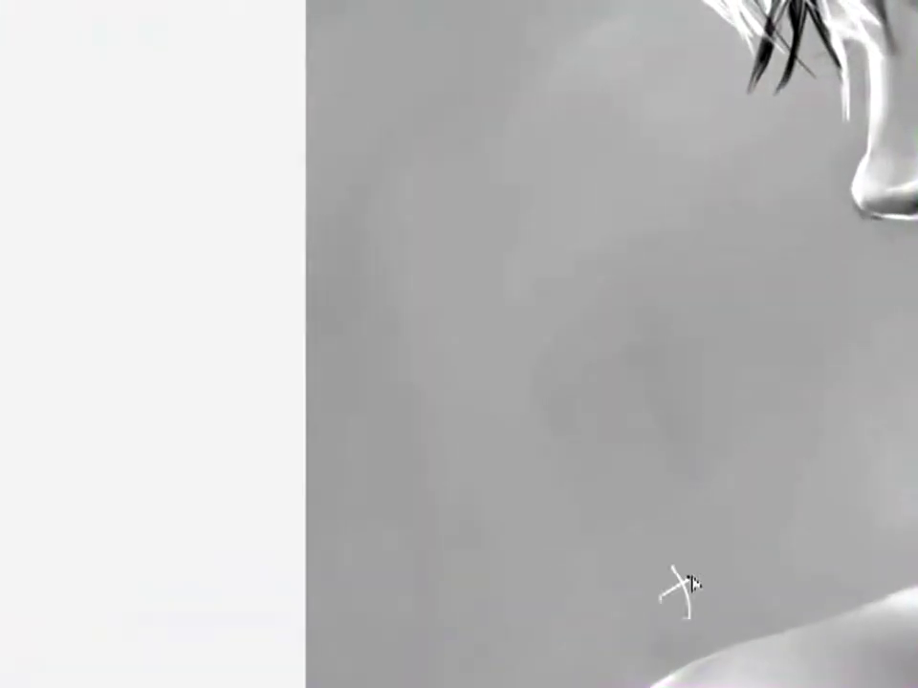
drag(690, 583, 837, 541)
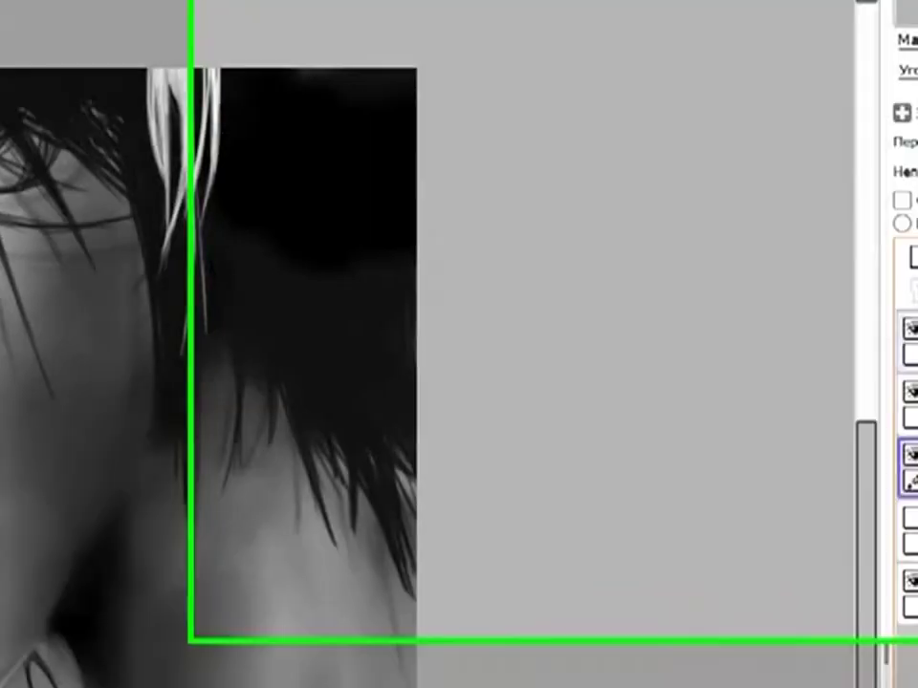